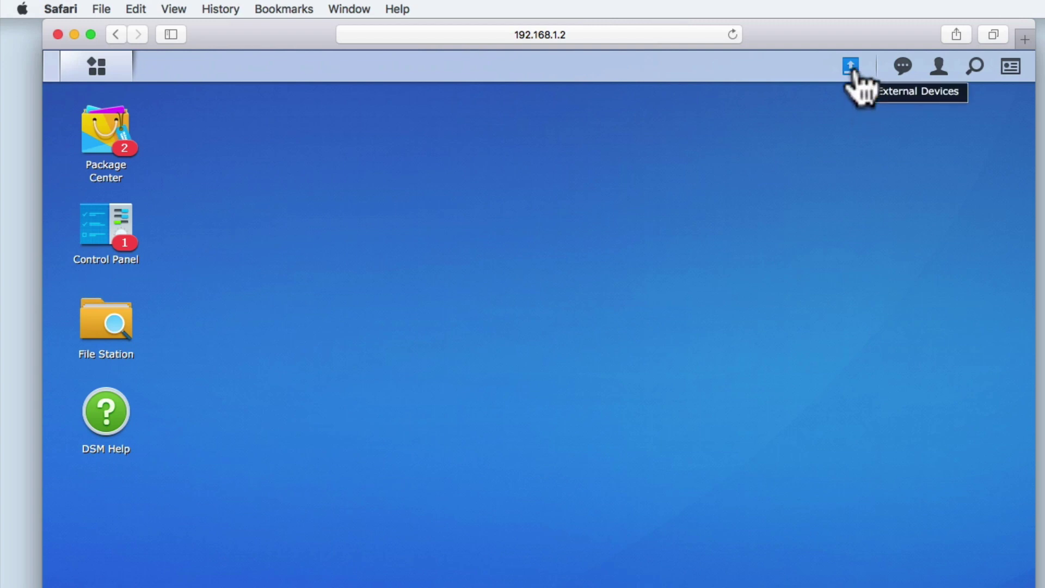
Check the connected drives, then show USB Disk 1's partitions under Control Panel's External Devices in Advanced Mode
{"action": "left_click", "coordinate": [851, 67]}
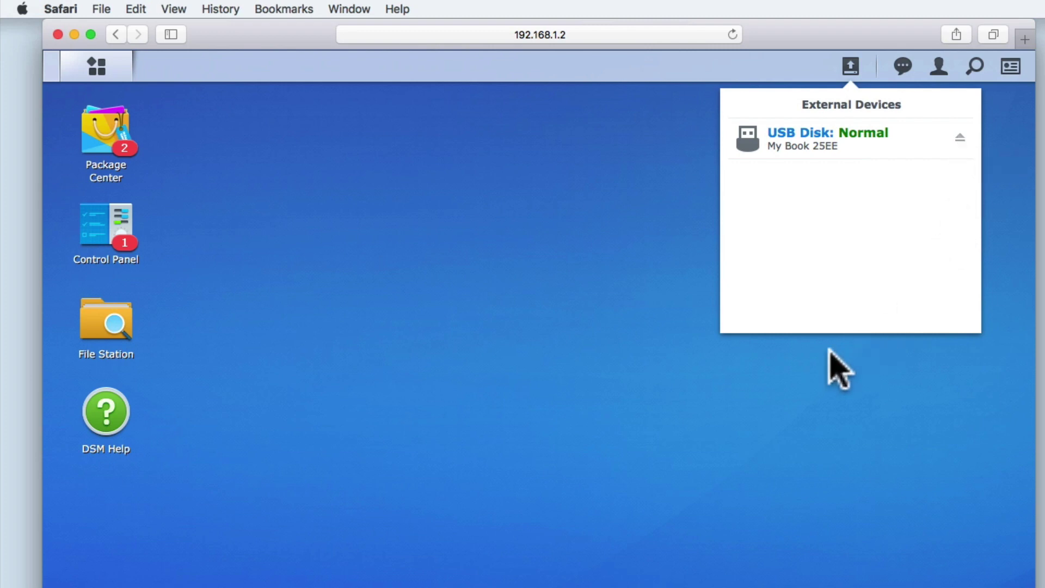
{"action": "left_click", "coordinate": [781, 373]}
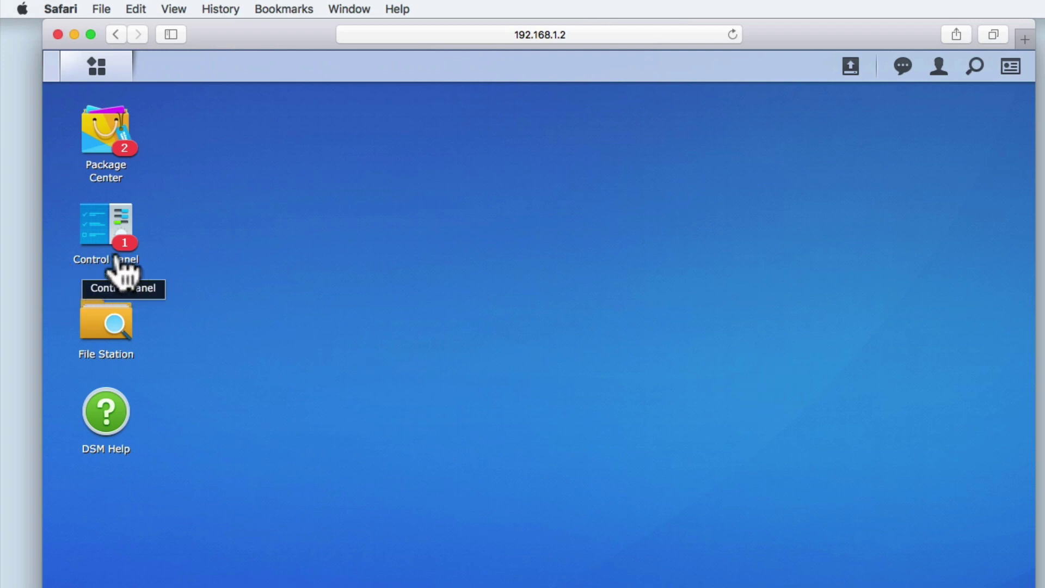
{"action": "left_click", "coordinate": [112, 236]}
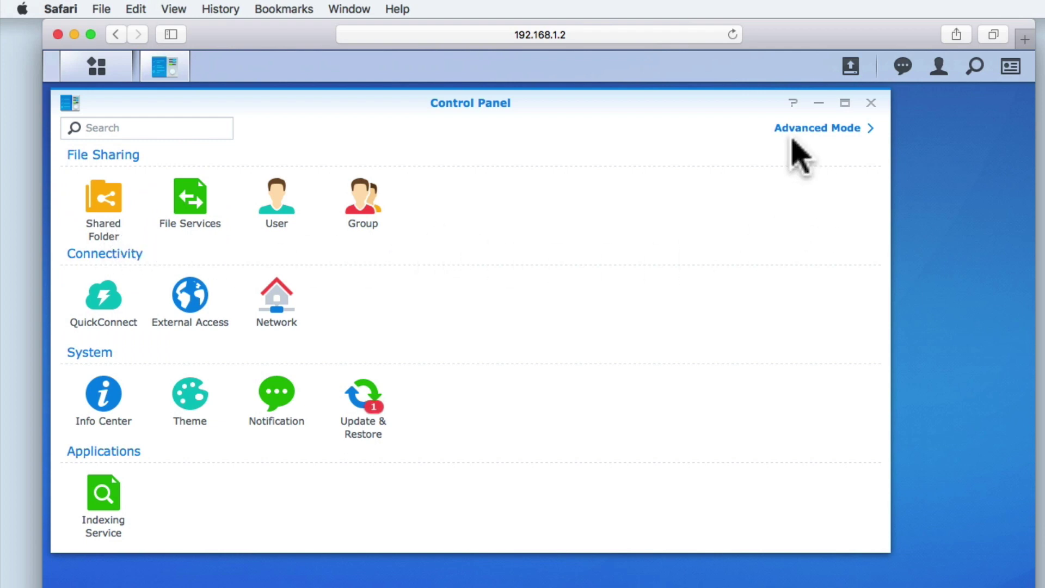
{"action": "left_click", "coordinate": [845, 136]}
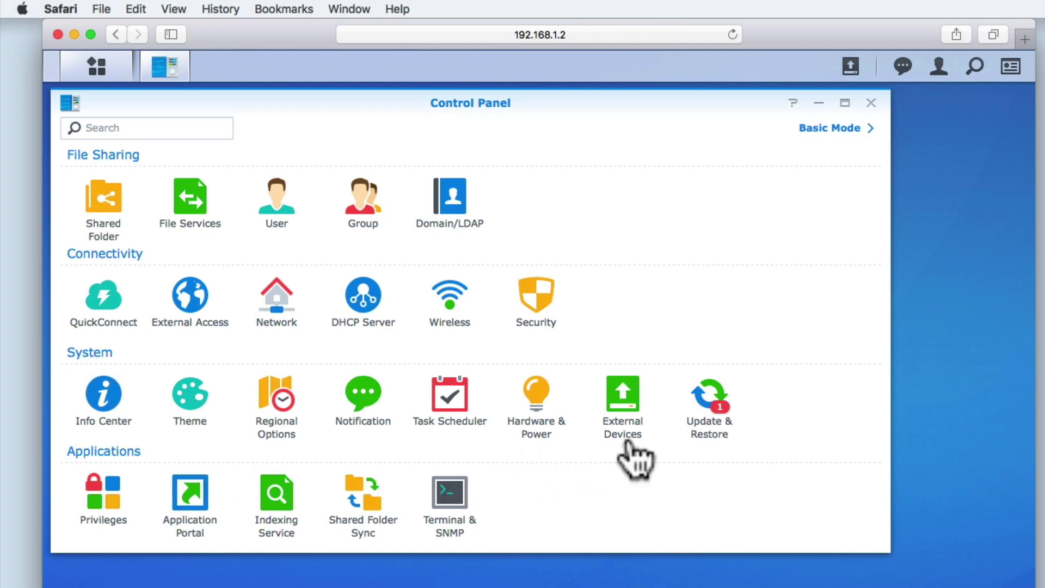
{"action": "left_click", "coordinate": [624, 401]}
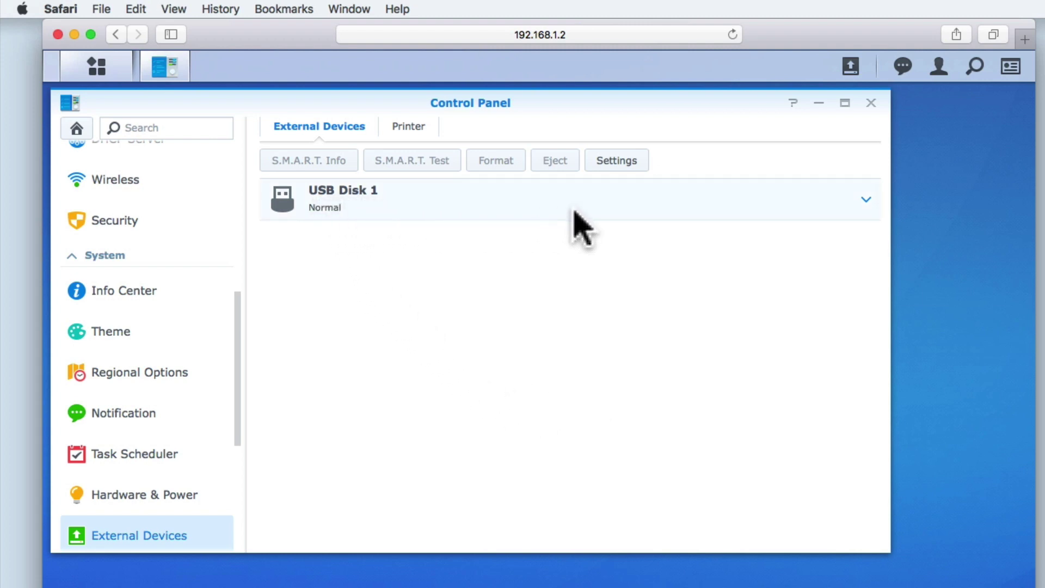
{"action": "left_click", "coordinate": [865, 201]}
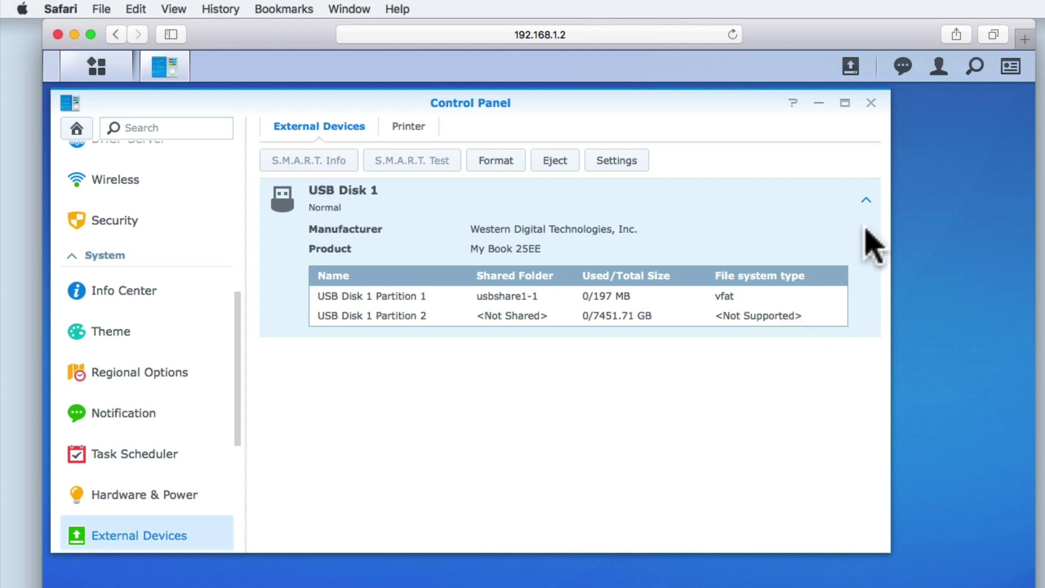
{"action": "left_click", "coordinate": [865, 201]}
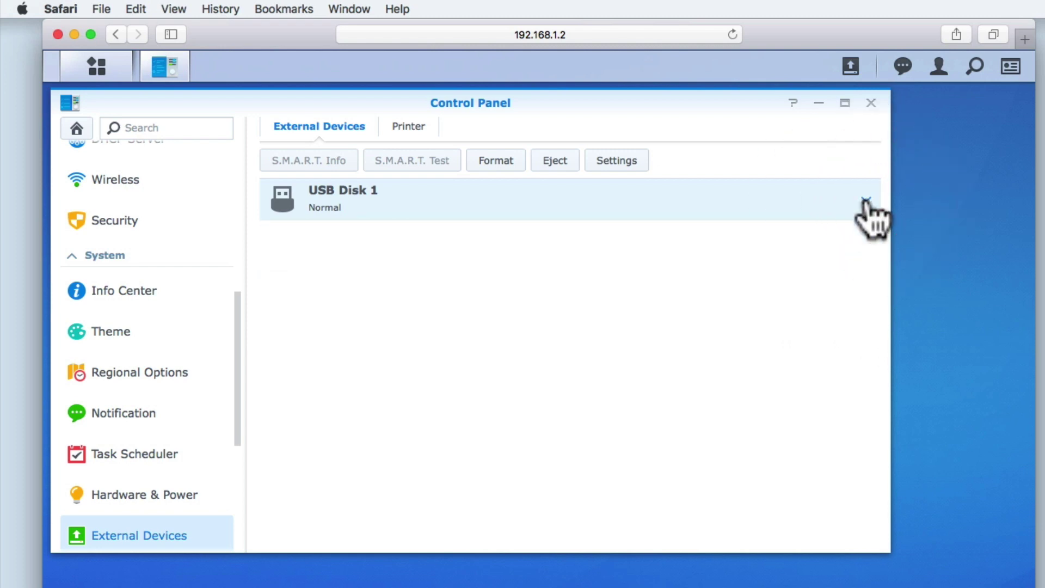
{"action": "left_click", "coordinate": [505, 168]}
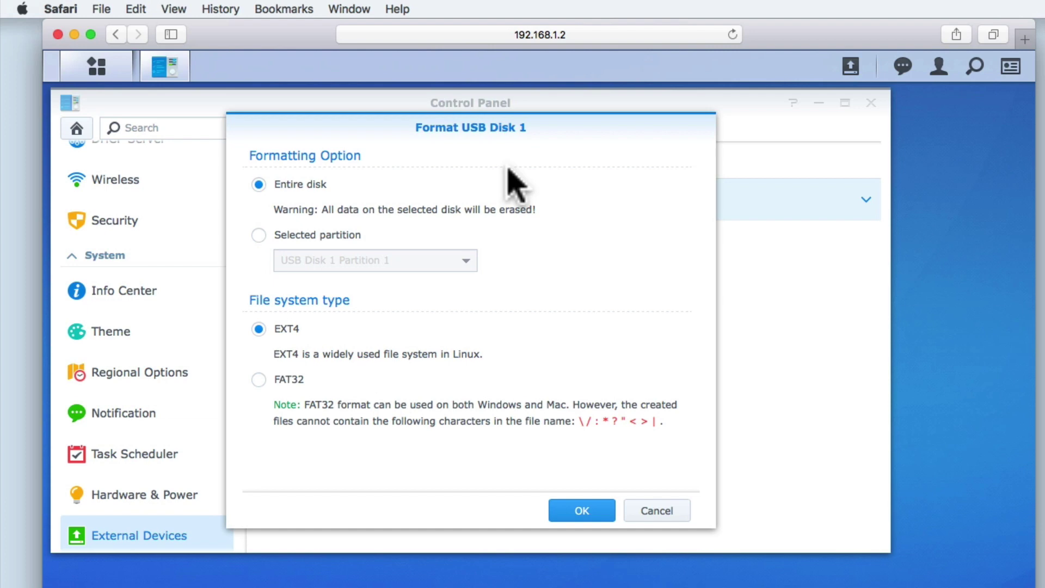
Format USB Disk 1 as Entire disk with the EXT4 file system, passing over the partition and FAT32 options
{"action": "left_click", "coordinate": [301, 234]}
{"action": "left_click", "coordinate": [465, 261]}
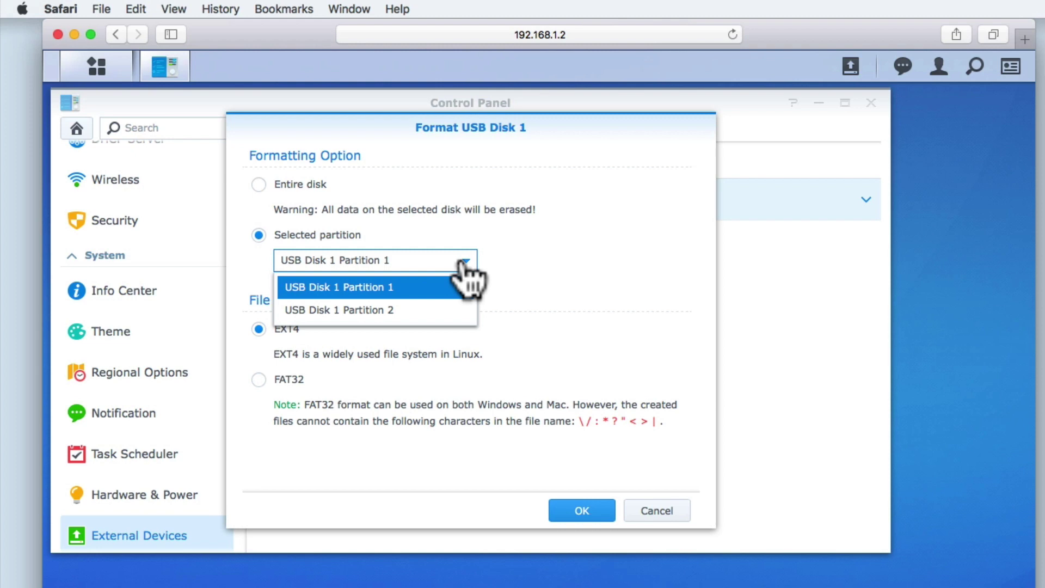
{"action": "left_click", "coordinate": [258, 184]}
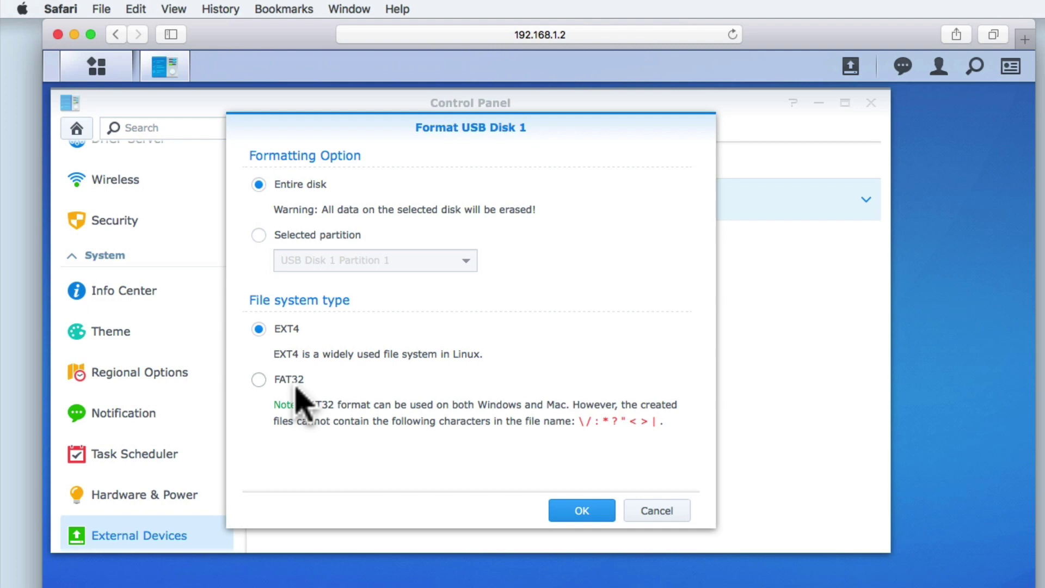
{"action": "left_click", "coordinate": [260, 380]}
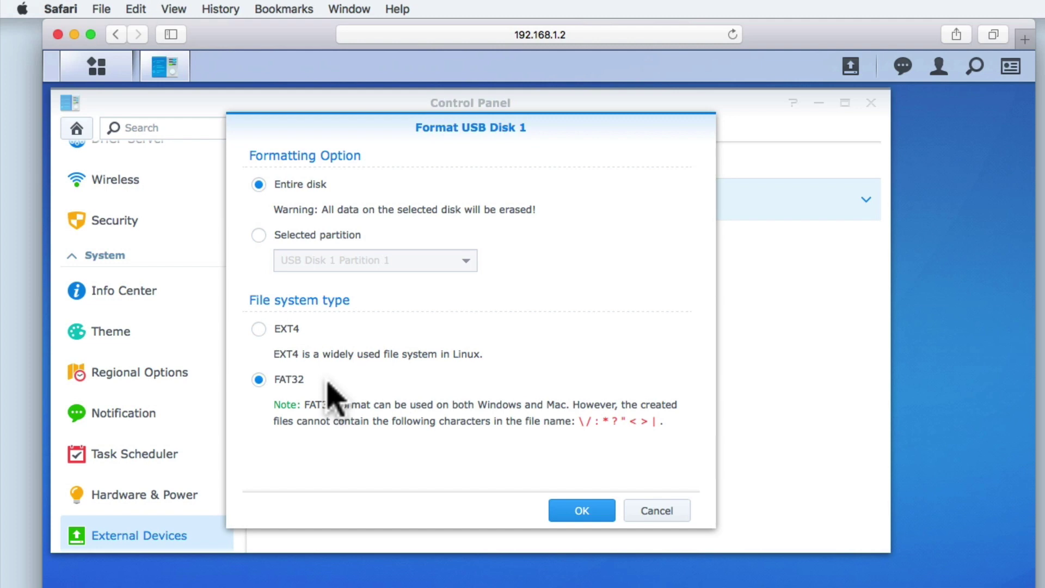
{"action": "left_click", "coordinate": [258, 329]}
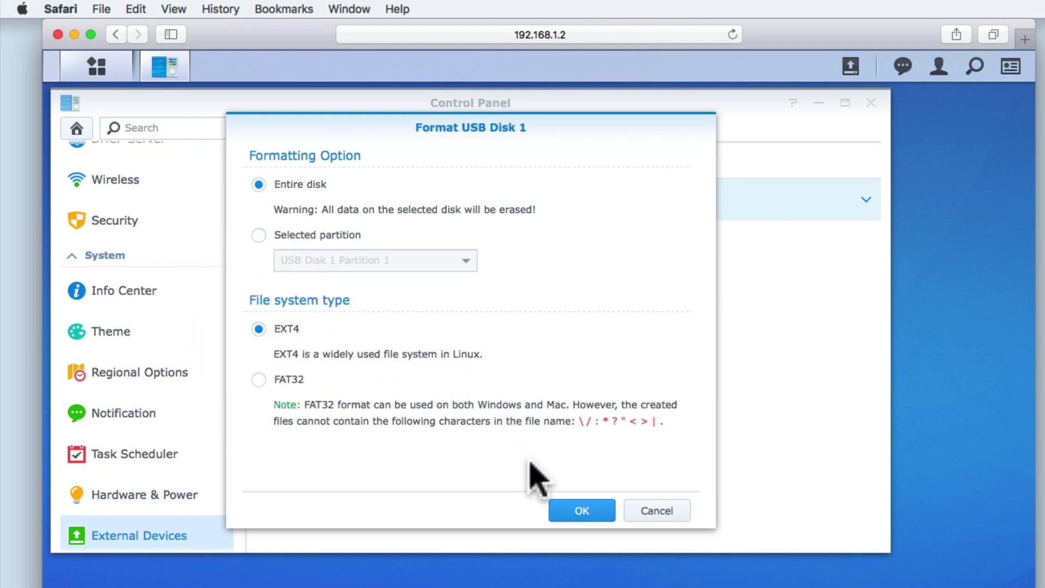
{"action": "left_click", "coordinate": [582, 522]}
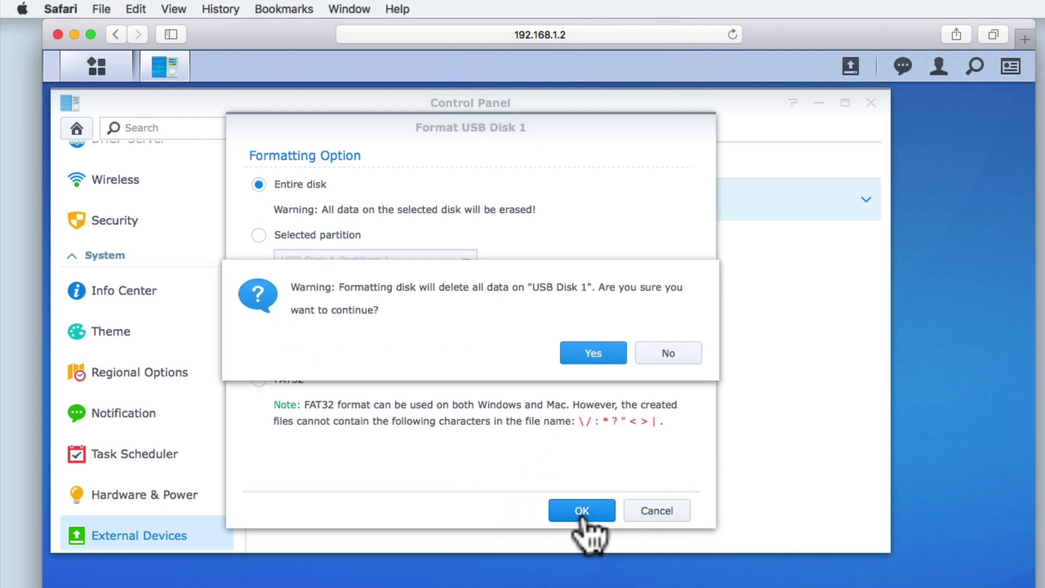
Confirm erasing all data, then expand USB Disk 1 to verify its new ext4 partition
{"action": "left_click", "coordinate": [605, 363]}
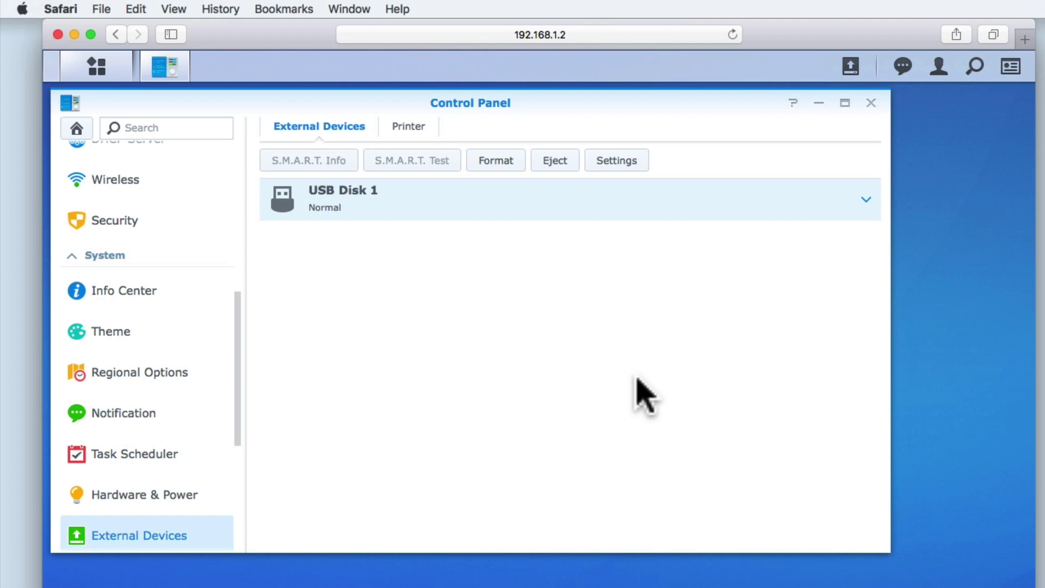
{"action": "left_click", "coordinate": [865, 200]}
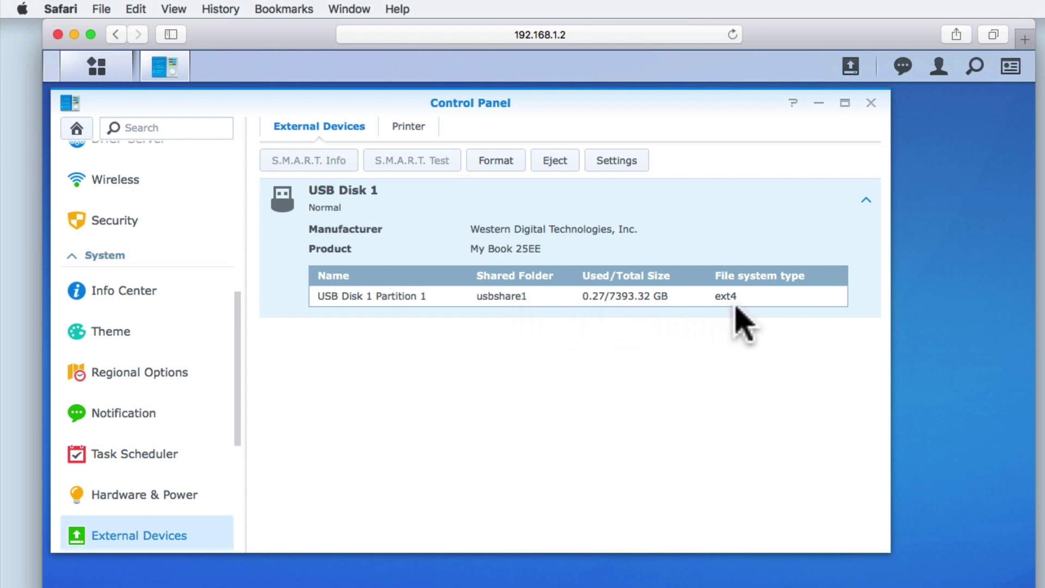
Collapse USB Disk 1's details and bring up the default external device permission settings
{"action": "left_click", "coordinate": [866, 203]}
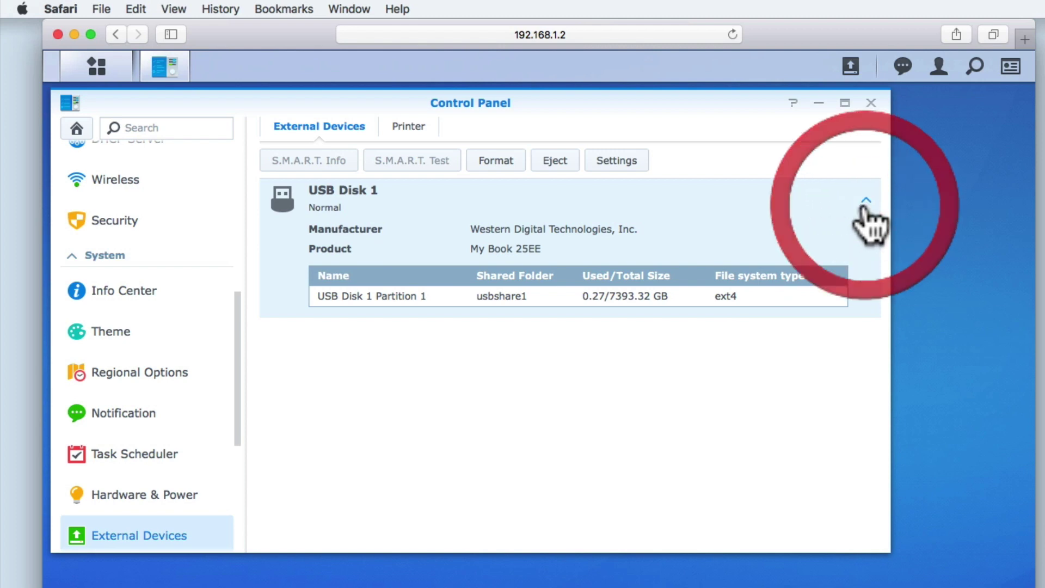
{"action": "left_click", "coordinate": [865, 200]}
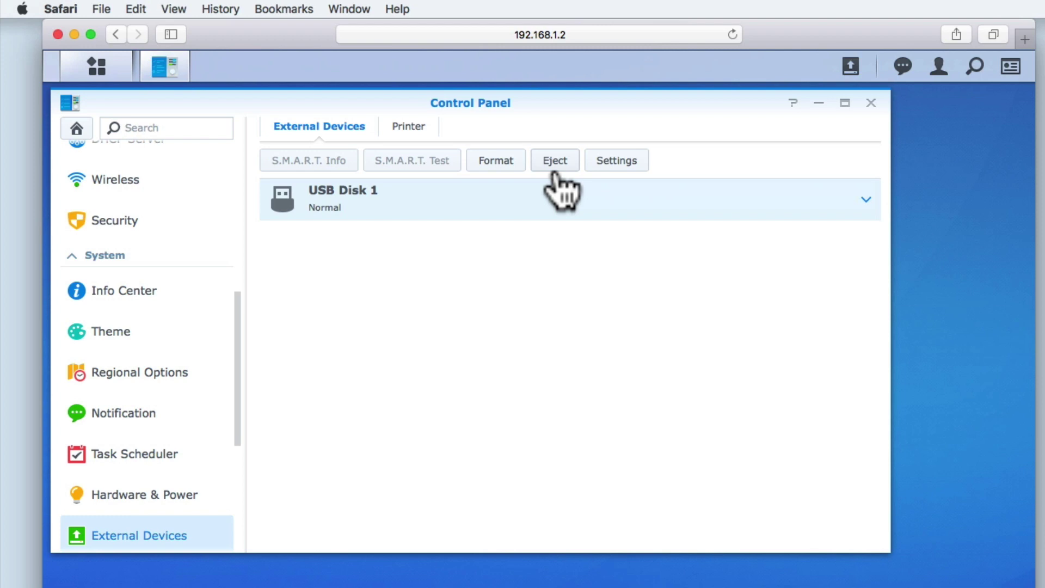
{"action": "left_click", "coordinate": [615, 163]}
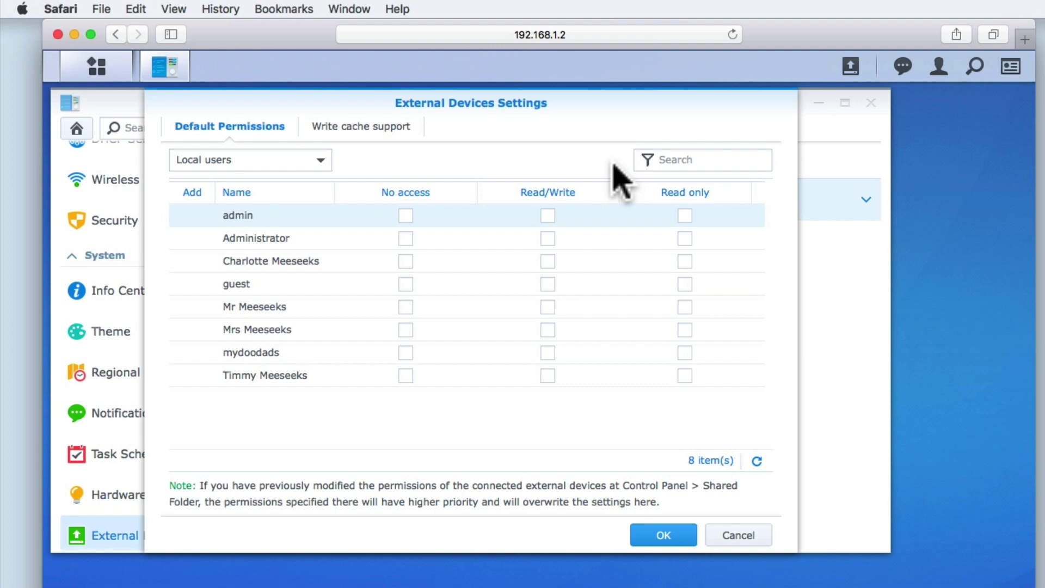
Grant Family Group default Read/Write access to external devices from the Local groups list, and save
{"action": "left_click", "coordinate": [319, 163]}
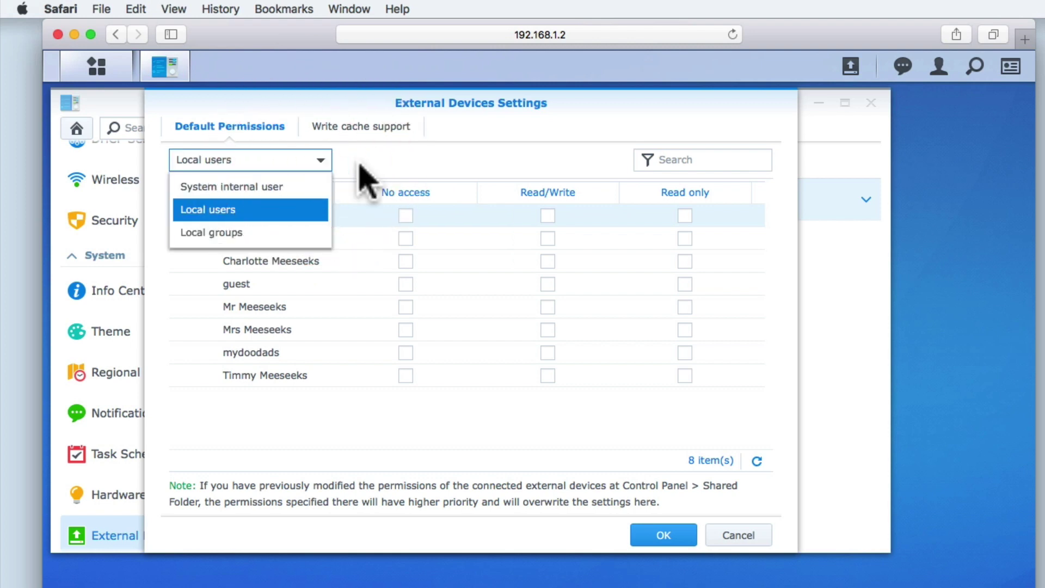
{"action": "left_click", "coordinate": [299, 231]}
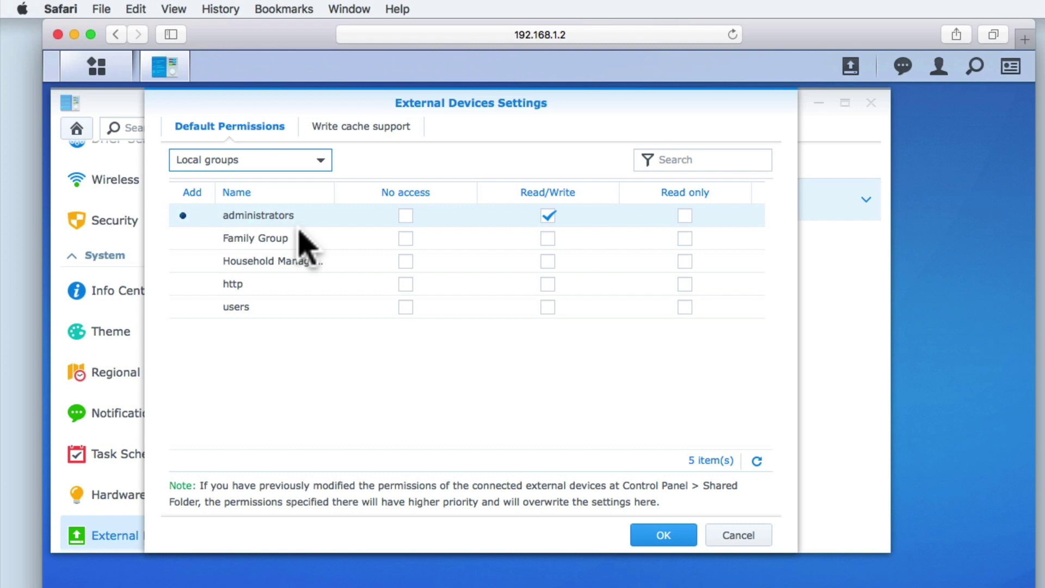
{"action": "left_click", "coordinate": [548, 238]}
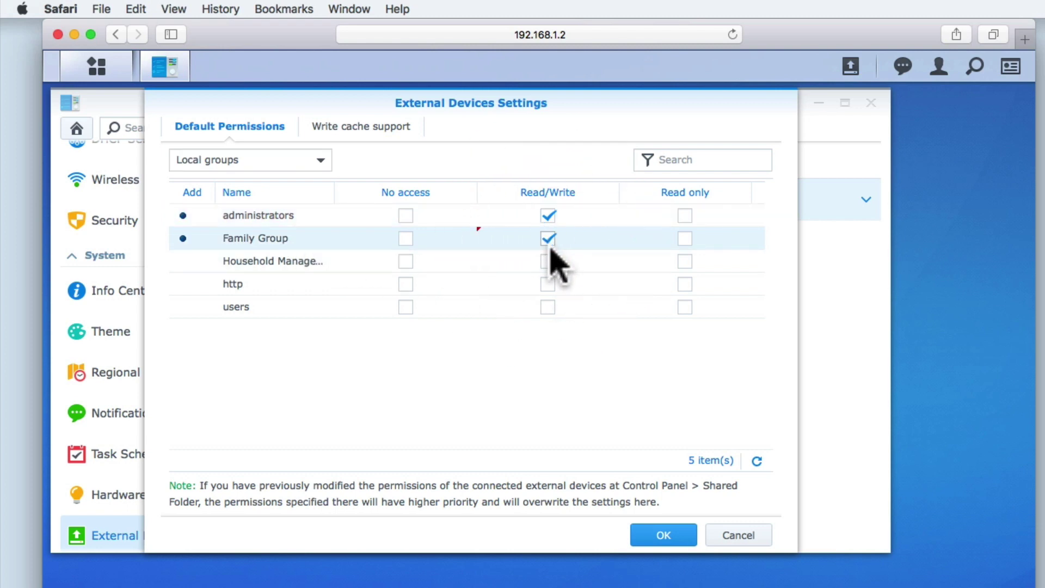
{"action": "left_click", "coordinate": [663, 535]}
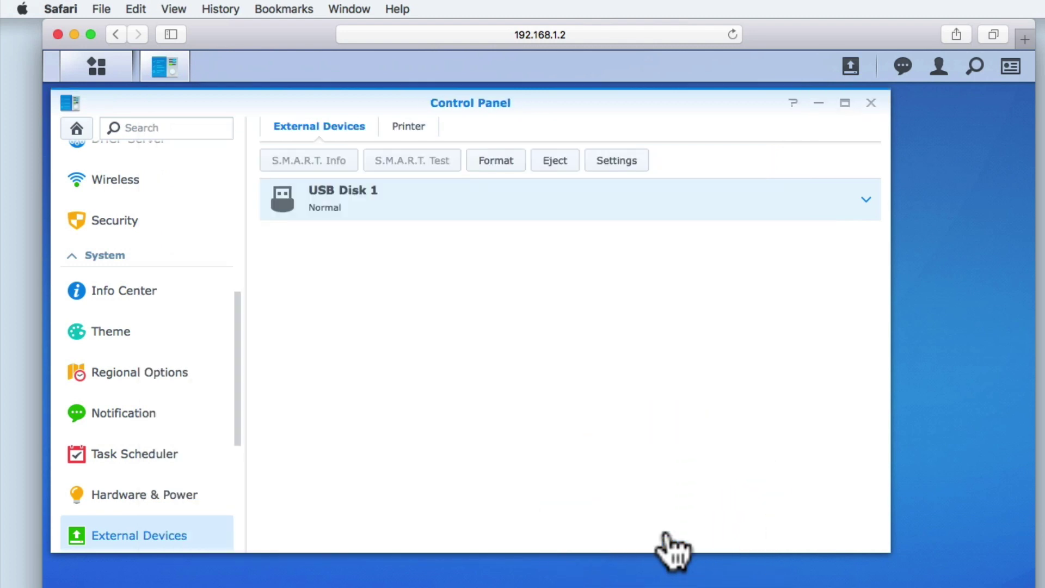
In Shared Folder, review usbshare1's details and open it for editing
{"action": "left_click_drag", "start_coordinate": [237, 427], "coordinate": [231, 247]}
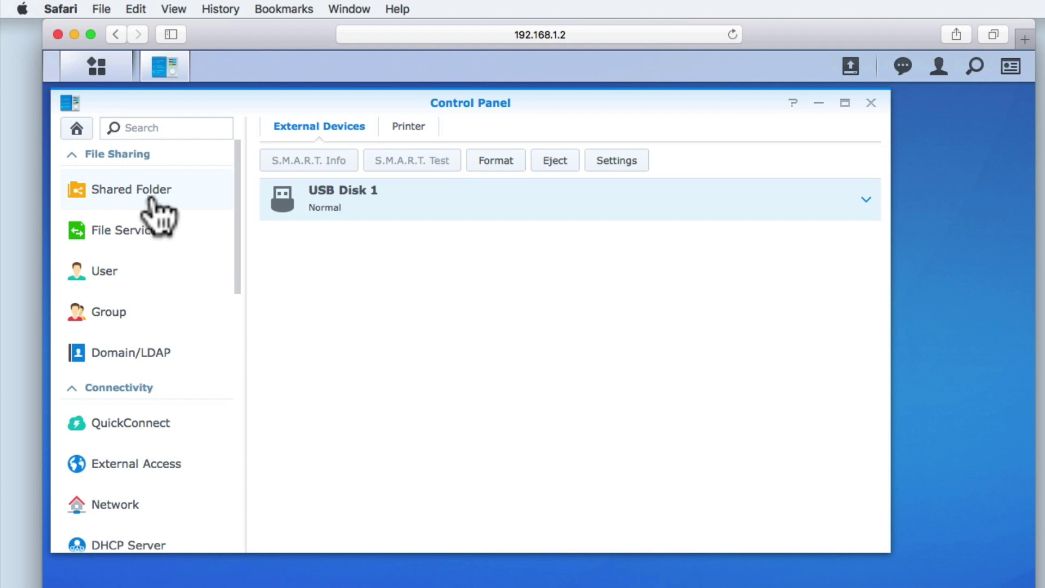
{"action": "left_click", "coordinate": [158, 215]}
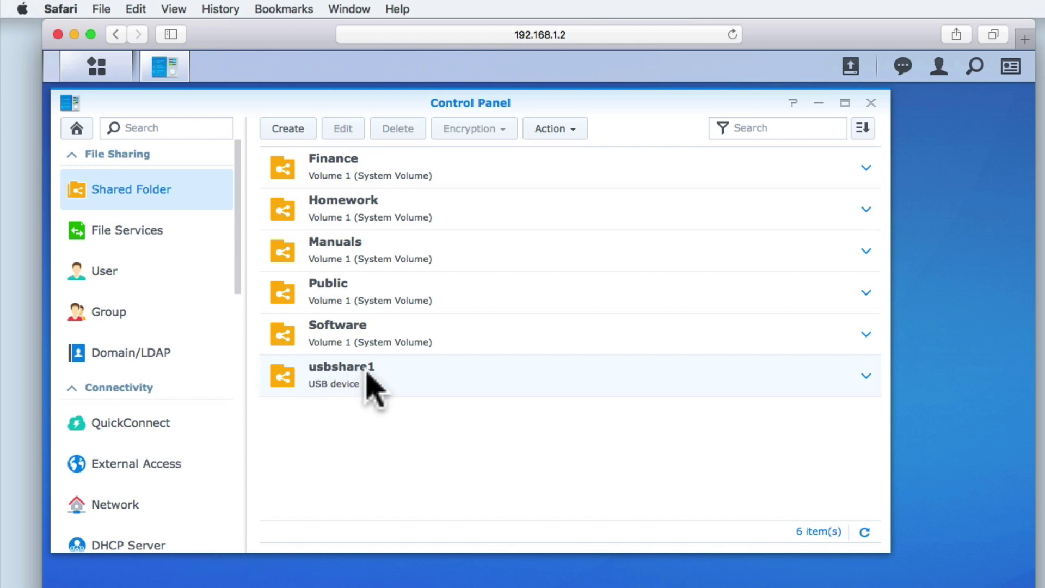
{"action": "left_click", "coordinate": [865, 375]}
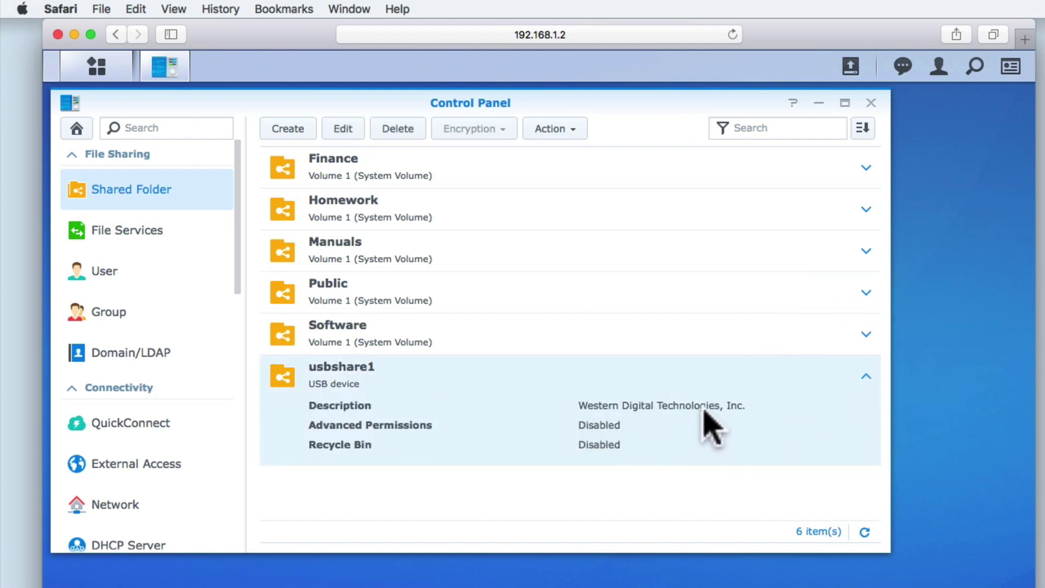
{"action": "left_click", "coordinate": [865, 375]}
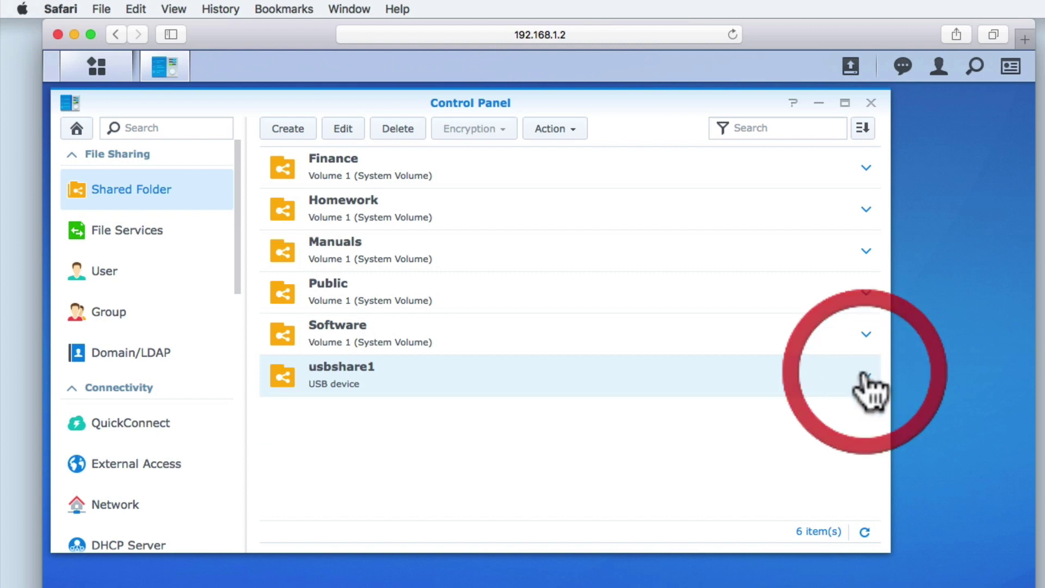
{"action": "left_click", "coordinate": [340, 133]}
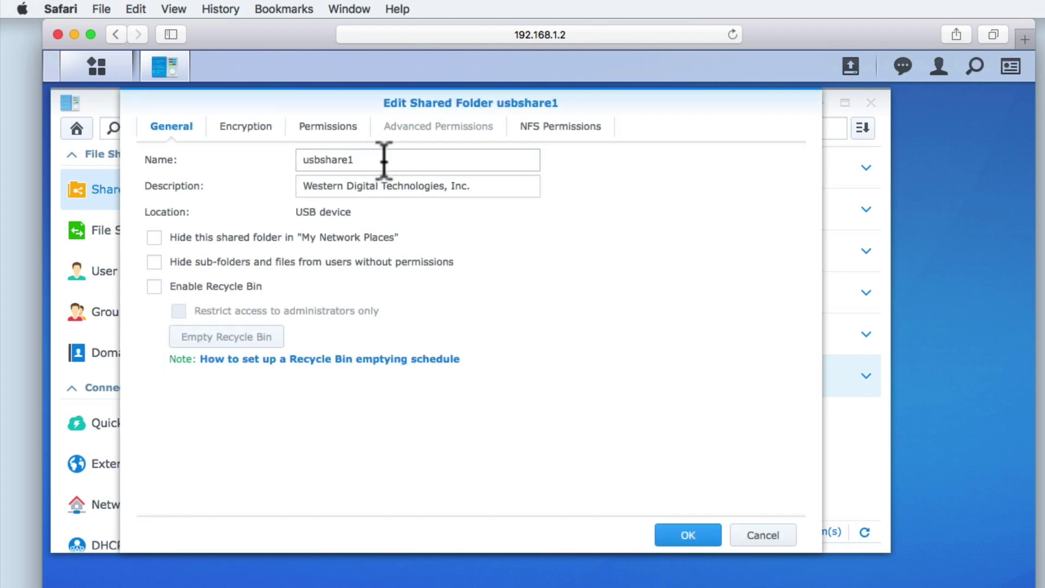
Rename usbshare1 to 'Media', enable a Recycle Bin restricted to administrators, and save
{"action": "left_click", "coordinate": [384, 161]}
{"action": "double_click", "coordinate": [367, 160]}
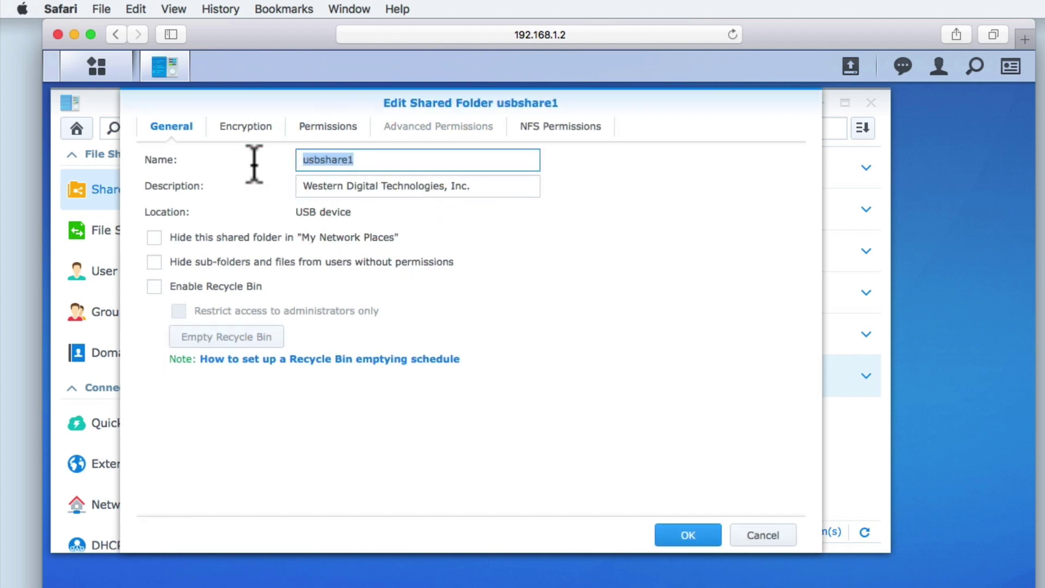
{"action": "type", "text": "Me"}
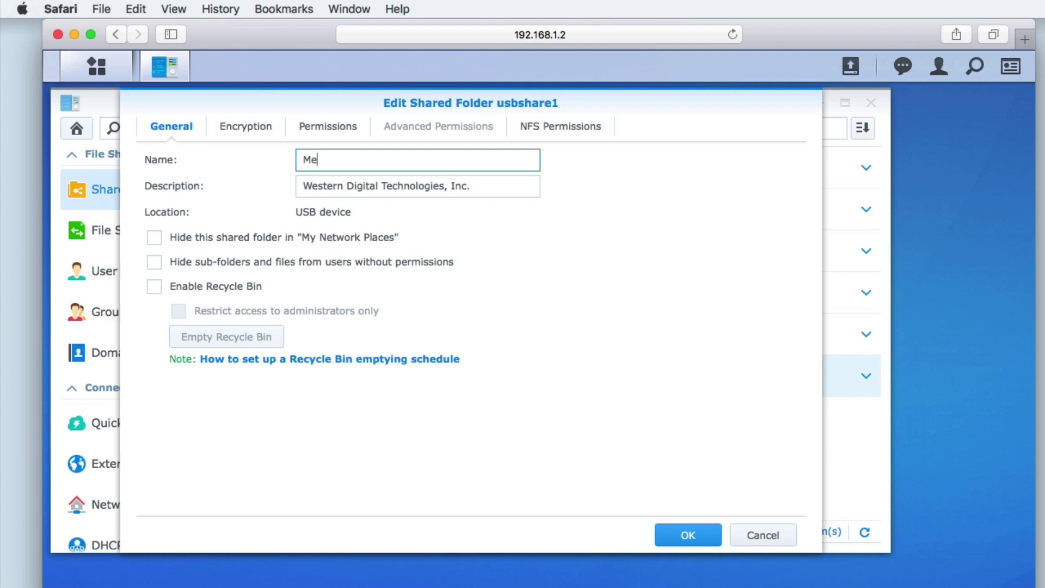
{"action": "type", "text": "dia"}
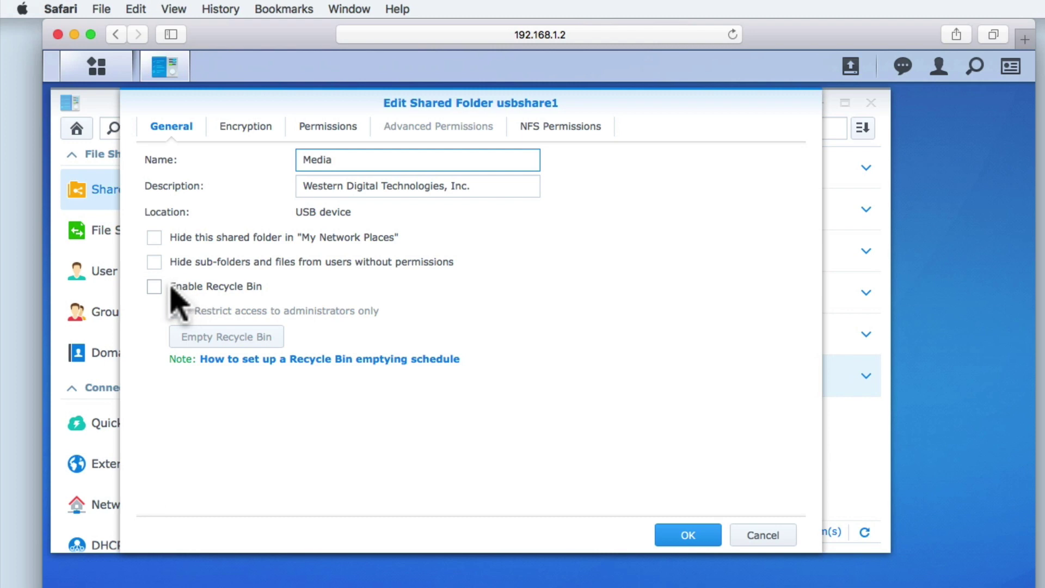
{"action": "left_click", "coordinate": [239, 290]}
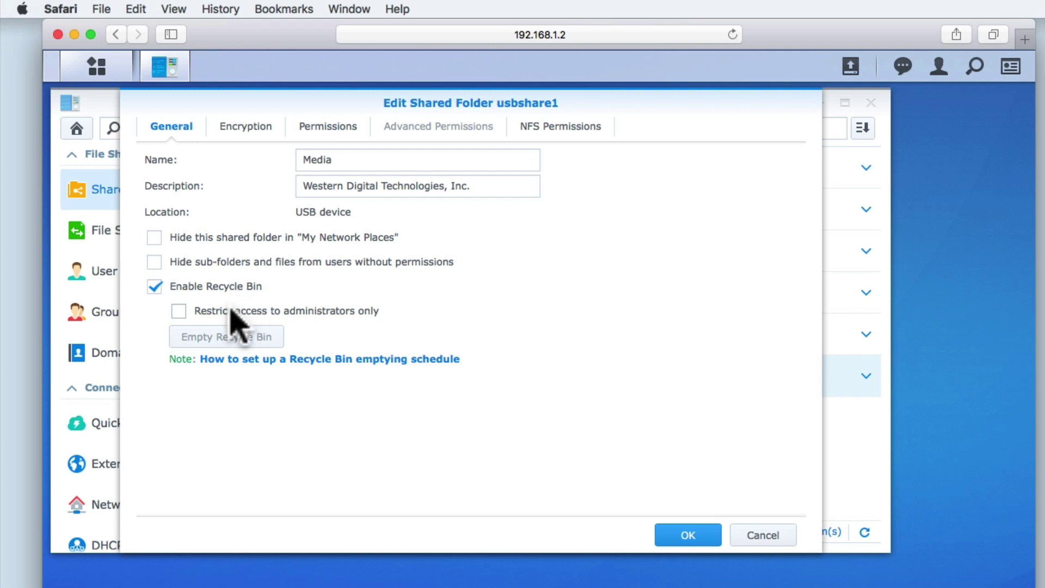
{"action": "left_click", "coordinate": [231, 315]}
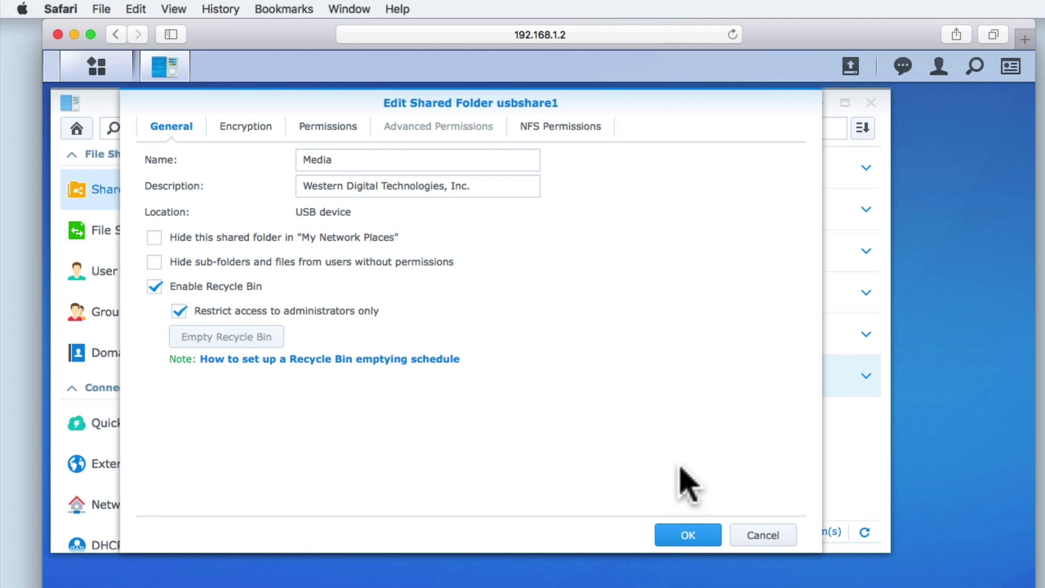
{"action": "left_click", "coordinate": [690, 536]}
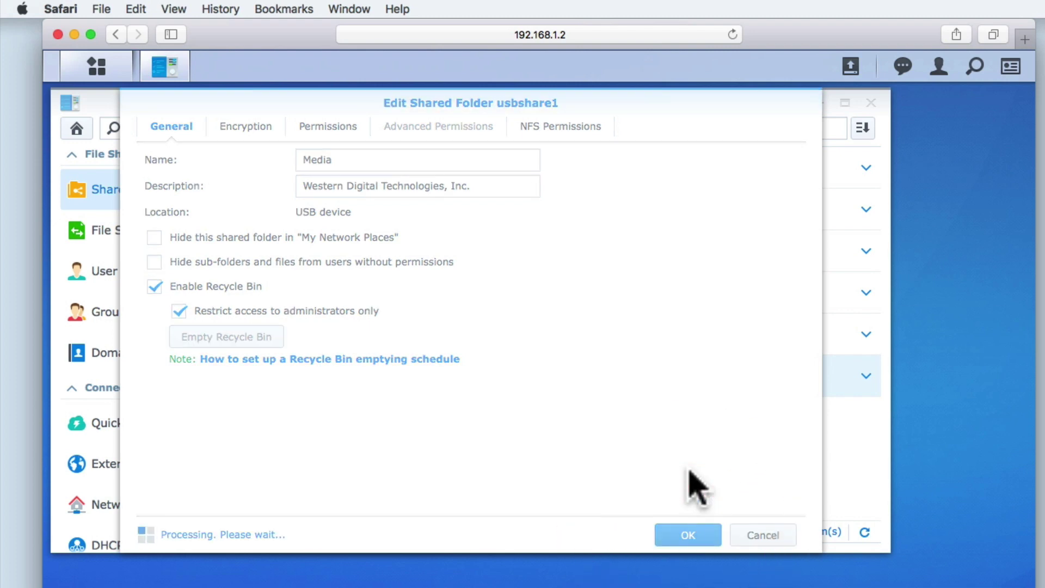